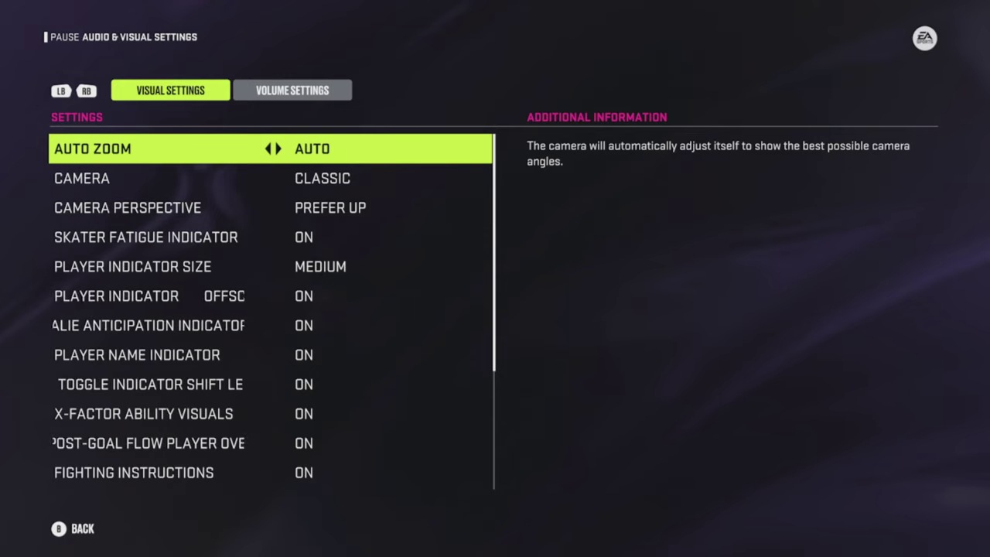
Step: Turn Auto Zoom off and preview the Overhead camera before returning to Classic
{"action": "key", "text": "Right"}
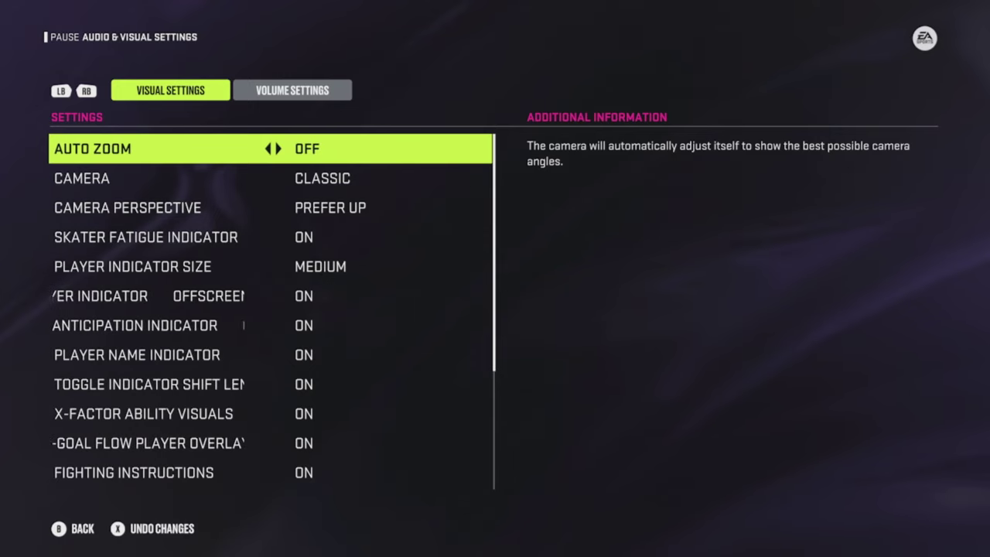
{"action": "key", "text": "Down"}
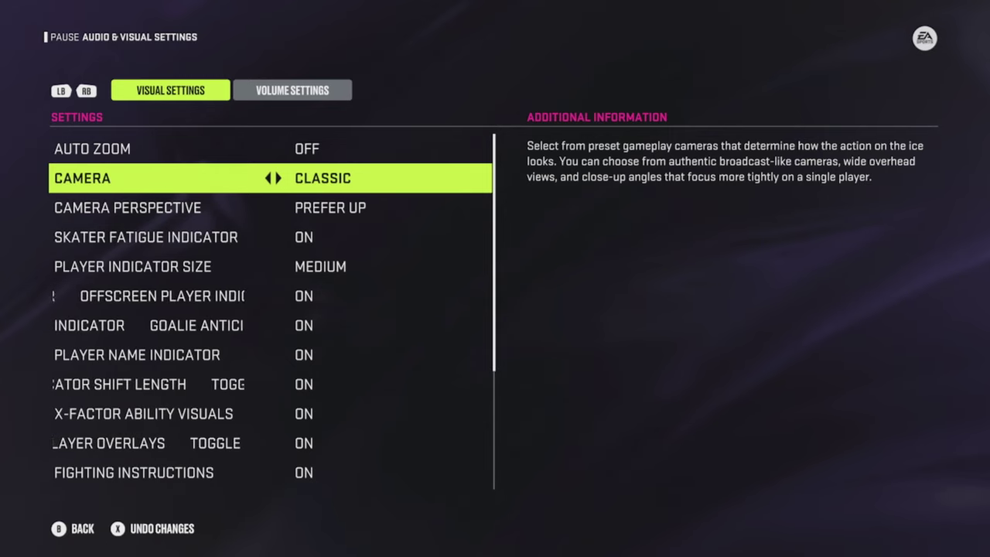
{"action": "key", "text": "Right"}
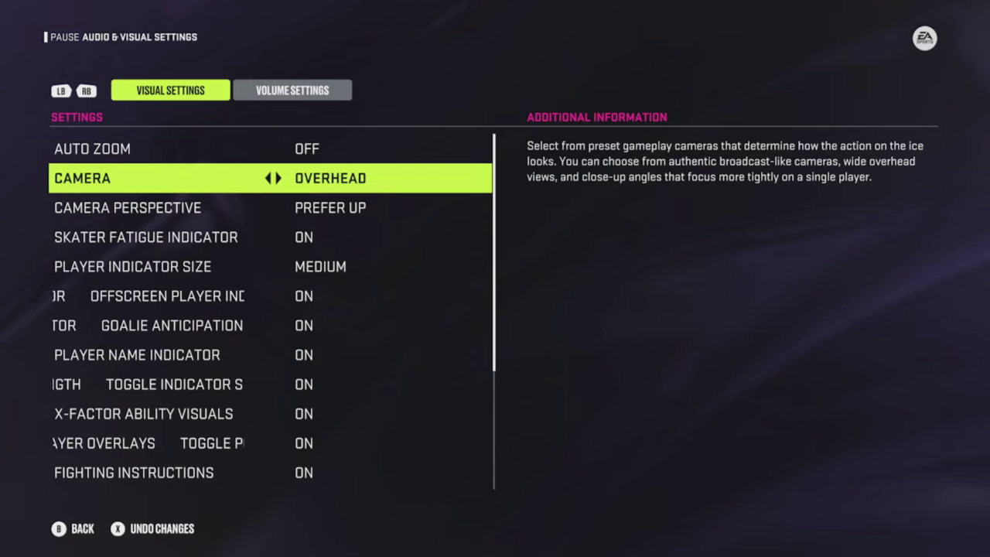
{"action": "key", "text": "Left"}
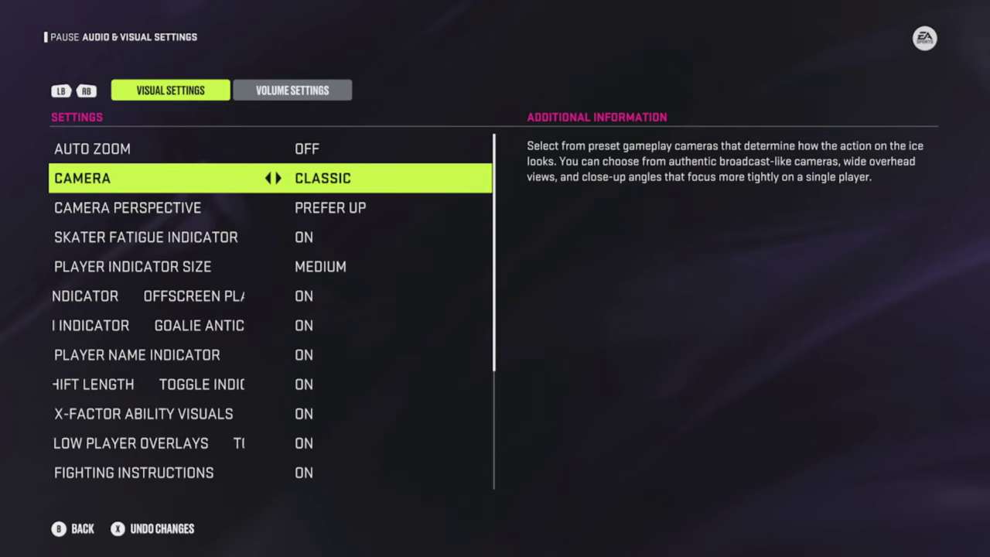
Step: Preview the broadcast, dynamic, Zone and Action camera presets
{"action": "key", "text": "Right"}
{"action": "key", "text": "Right"}
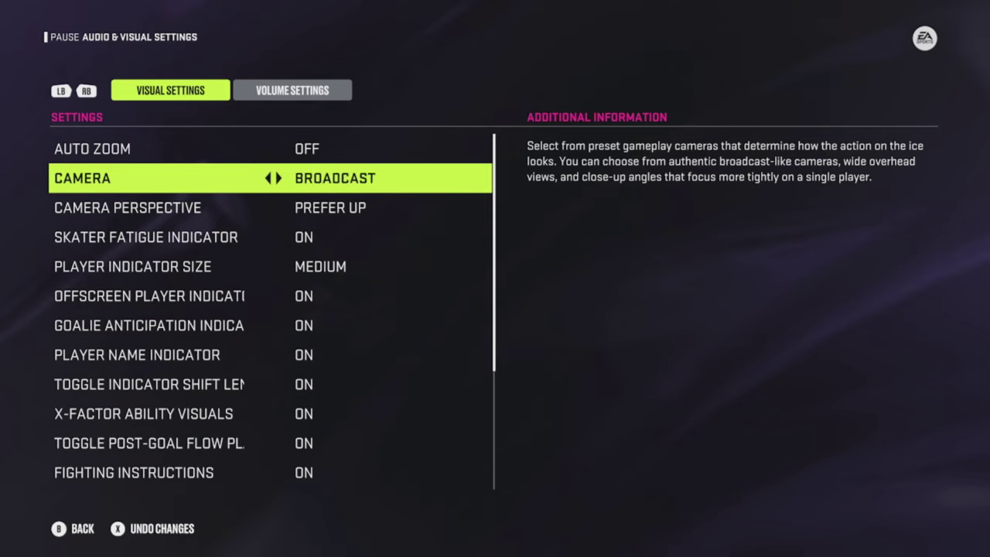
{"action": "key", "text": "Right"}
{"action": "key", "text": "Right"}
{"action": "key", "text": "Right"}
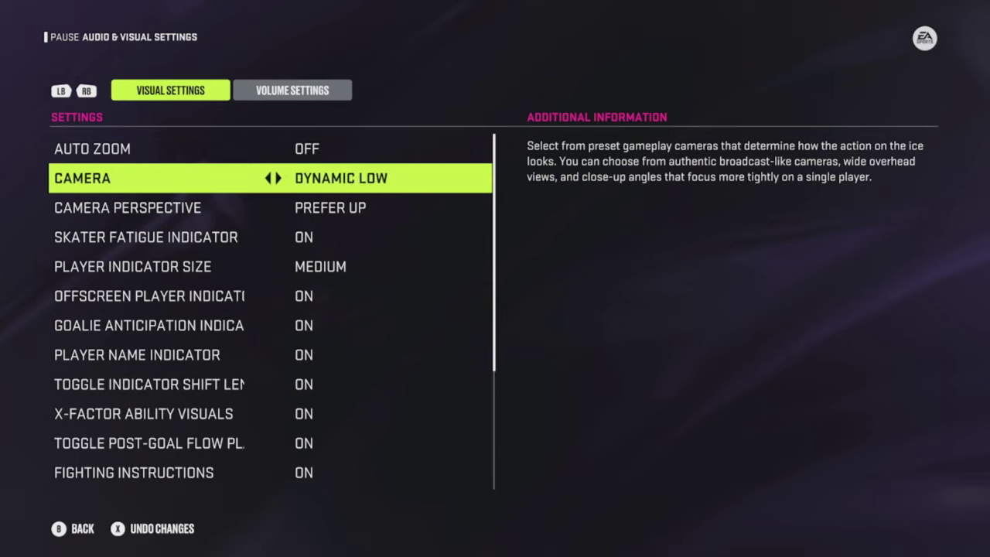
{"action": "key", "text": "Right"}
{"action": "key", "text": "Right"}
{"action": "key", "text": "Right"}
{"action": "key", "text": "Left"}
{"action": "key", "text": "Left"}
{"action": "key", "text": "Left"}
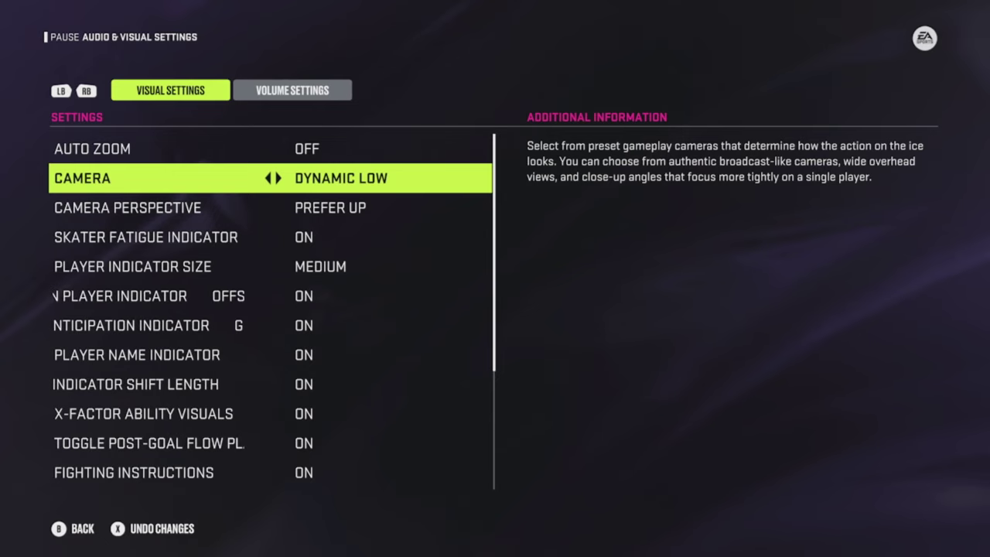
{"action": "key", "text": "Right"}
{"action": "key", "text": "Right"}
{"action": "key", "text": "Right"}
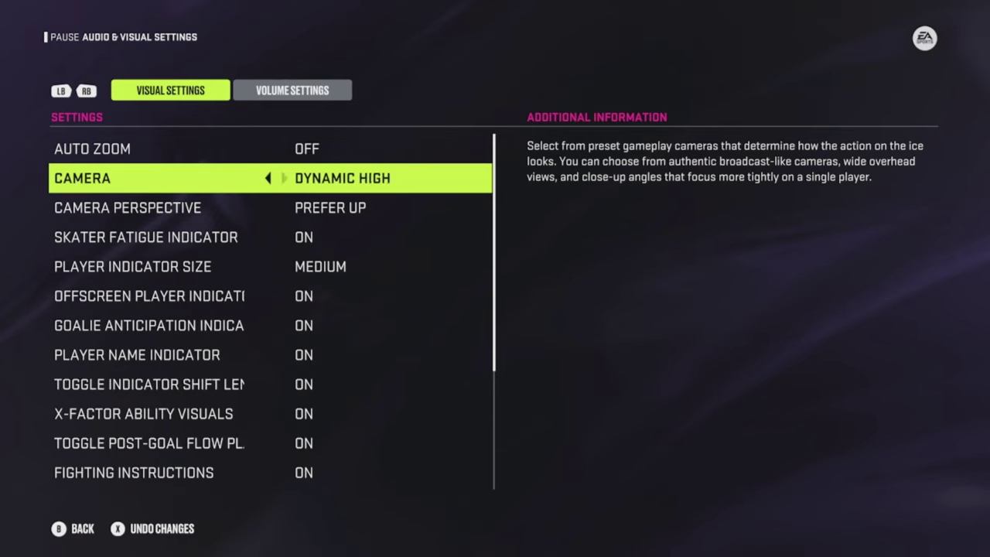
{"action": "key", "text": "Left"}
{"action": "key", "text": "Left"}
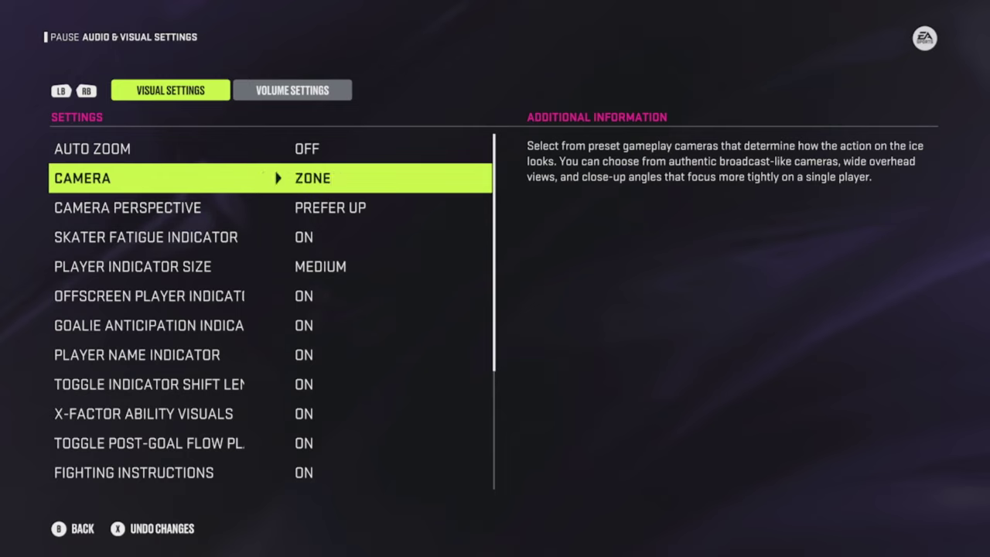
{"action": "key", "text": "Right"}
{"action": "key", "text": "Right"}
{"action": "key", "text": "Right"}
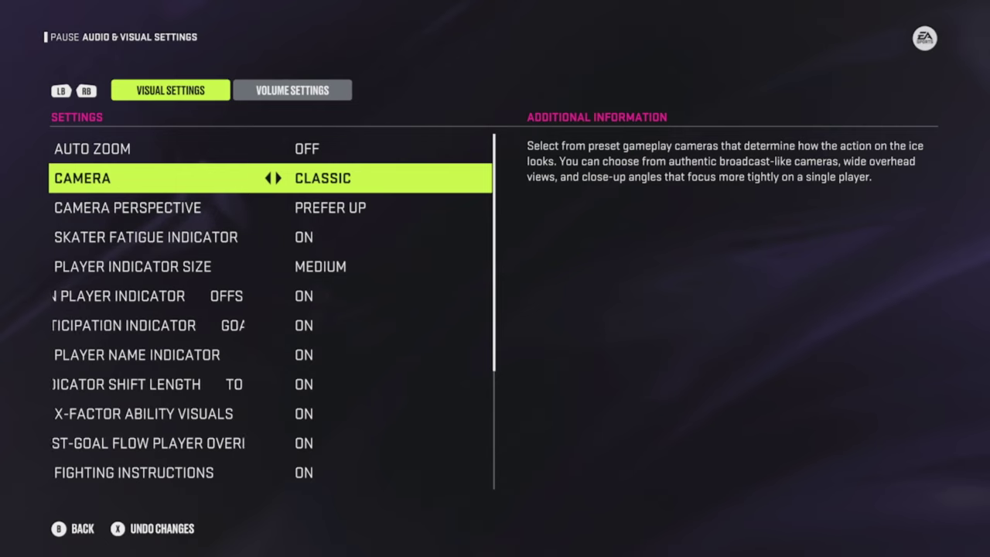
{"action": "key", "text": "Down"}
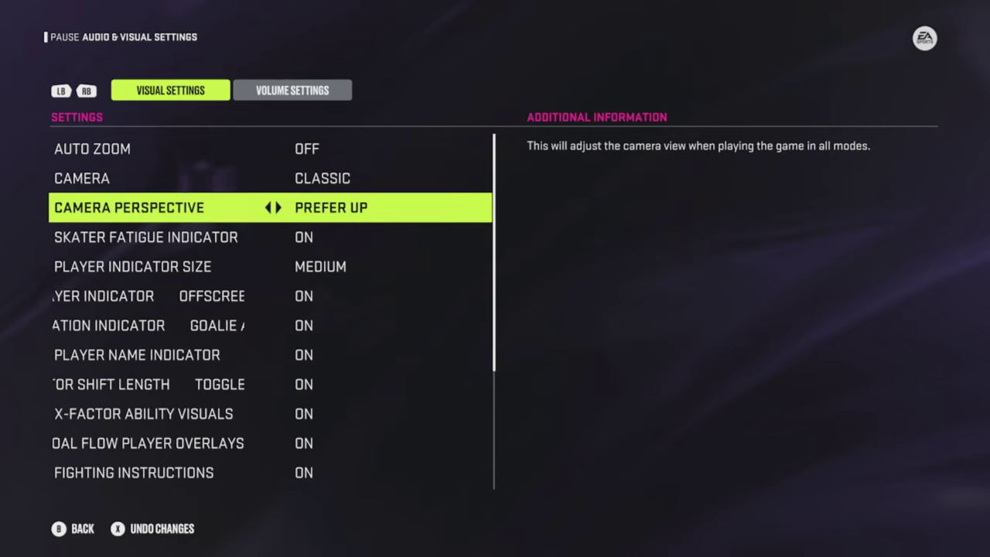
{"action": "key", "text": "Down"}
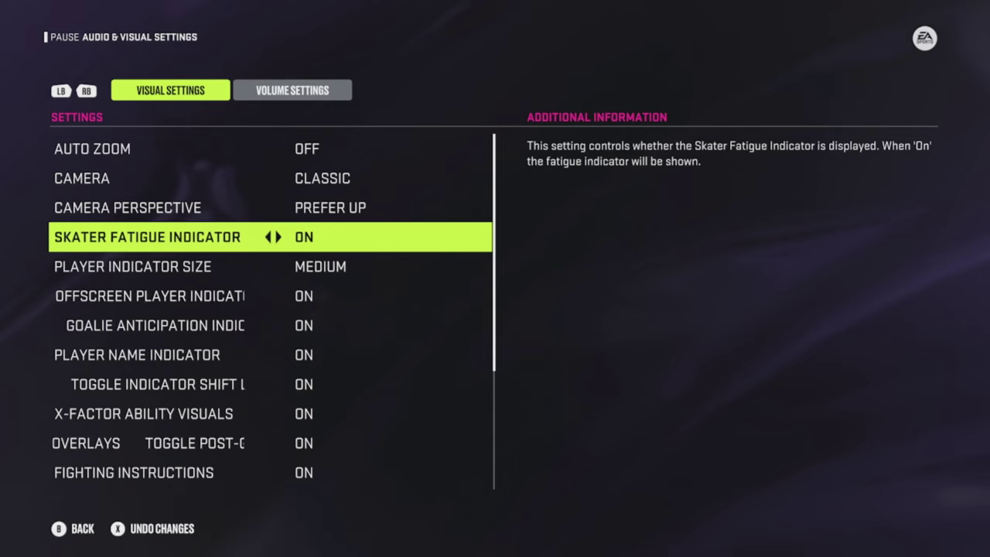
{"action": "key", "text": "Down"}
{"action": "key", "text": "Up"}
{"action": "key", "text": "Down"}
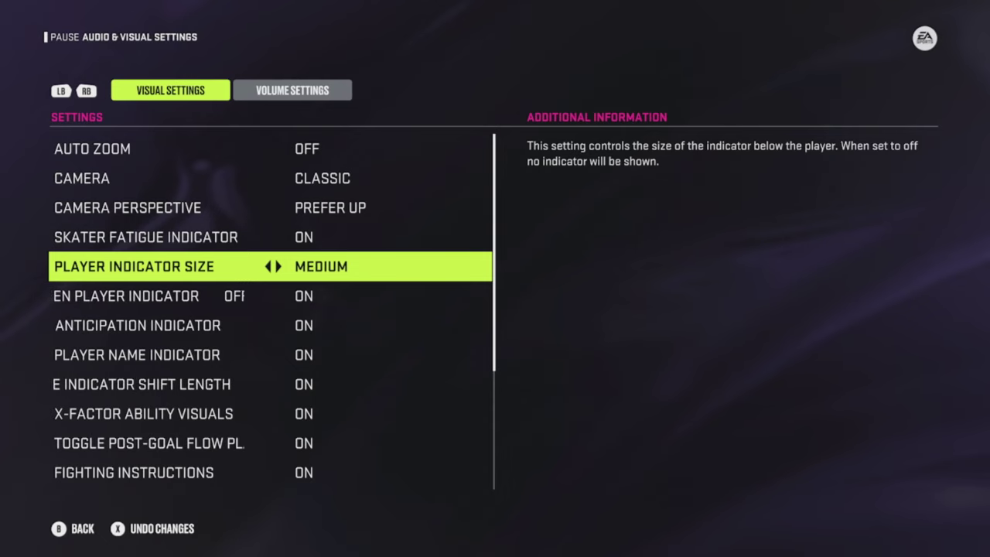
{"action": "key", "text": "Left"}
{"action": "key", "text": "Left"}
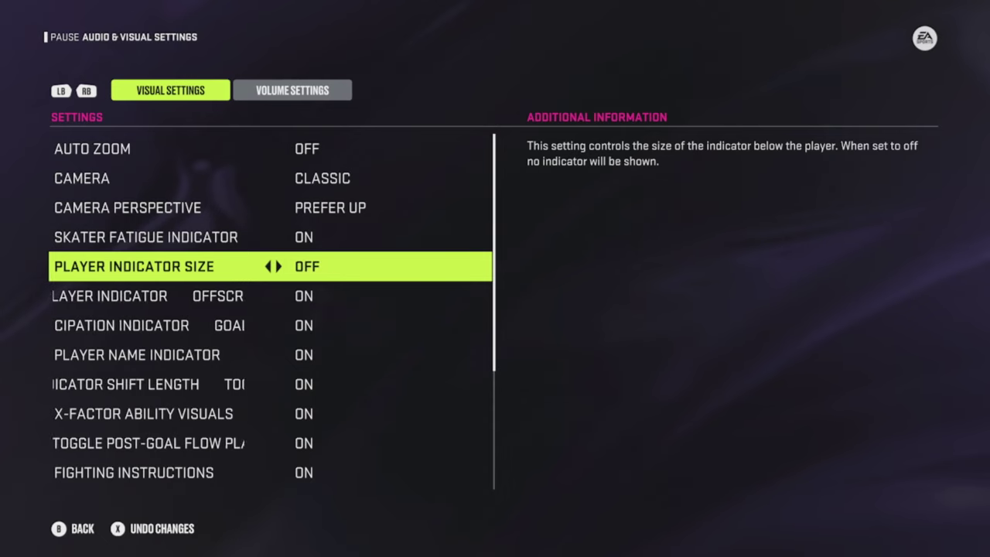
{"action": "key", "text": "Right"}
{"action": "key", "text": "Right"}
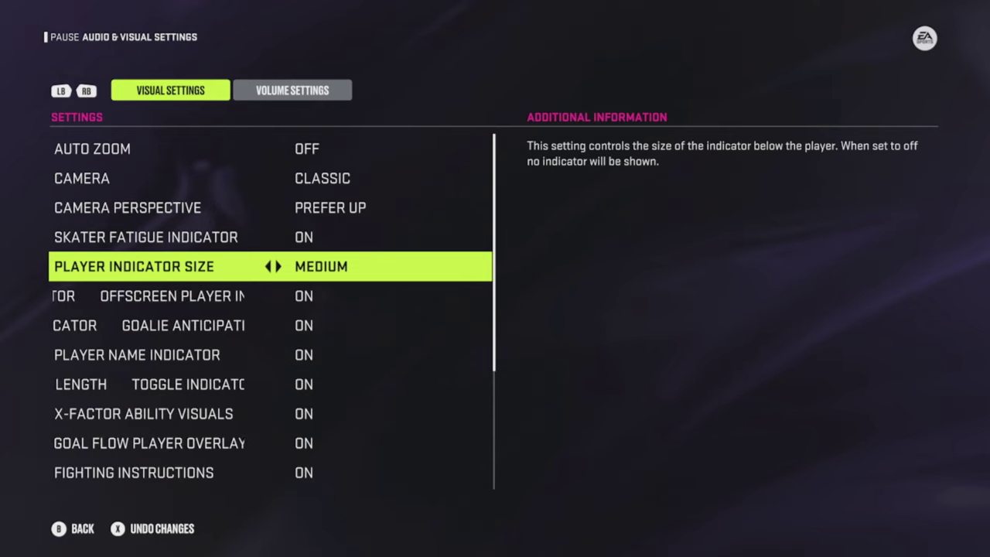
{"action": "key", "text": "Left"}
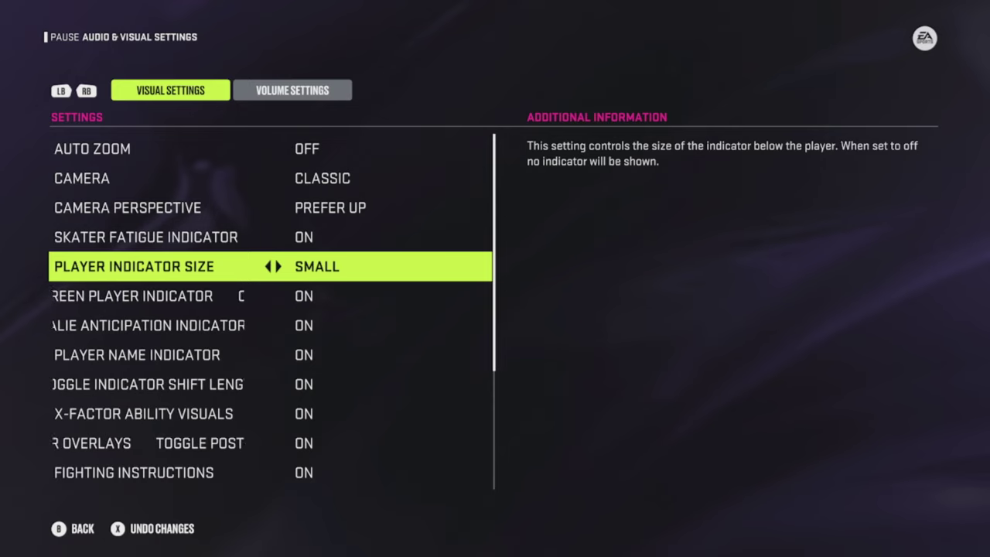
{"action": "key", "text": "Right"}
{"action": "key", "text": "Down"}
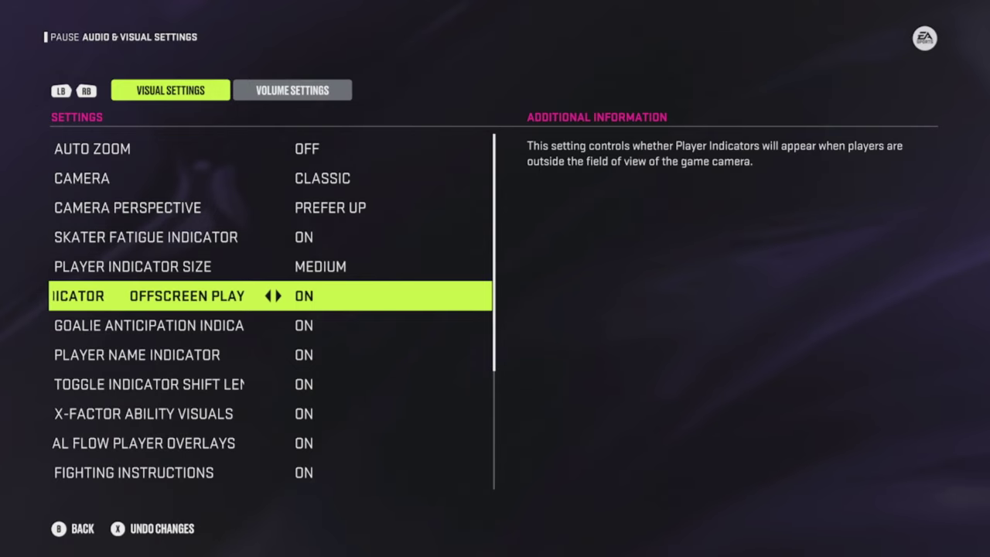
Step: Turn the Goalie Anticipation Indicator off and move down to Toggle Indicator Shift Length
{"action": "key", "text": "Down"}
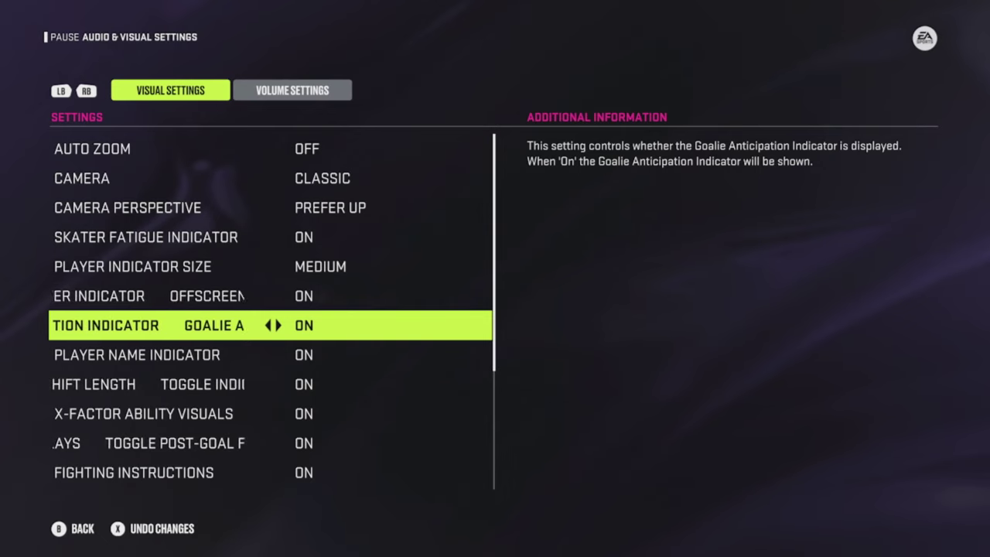
{"action": "key", "text": "Left"}
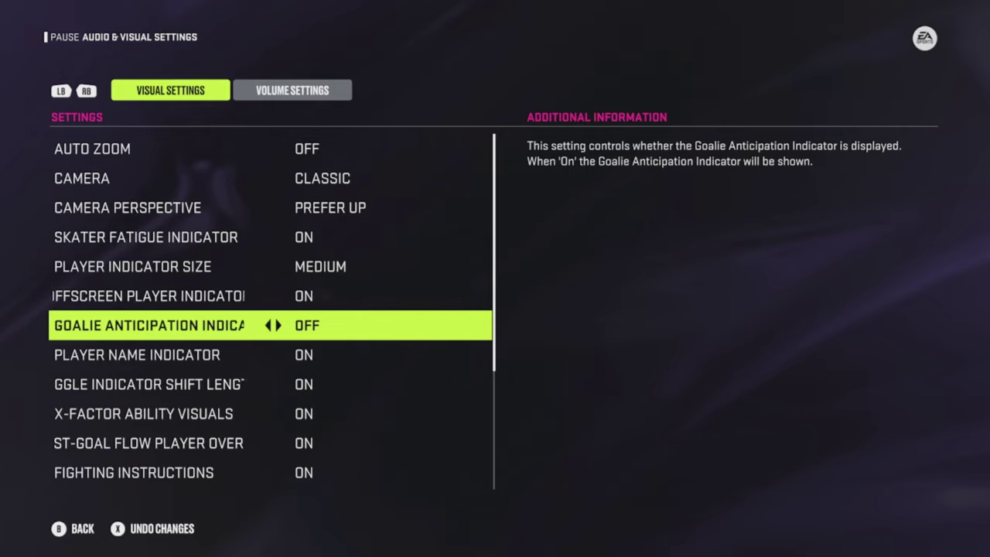
{"action": "key", "text": "Down"}
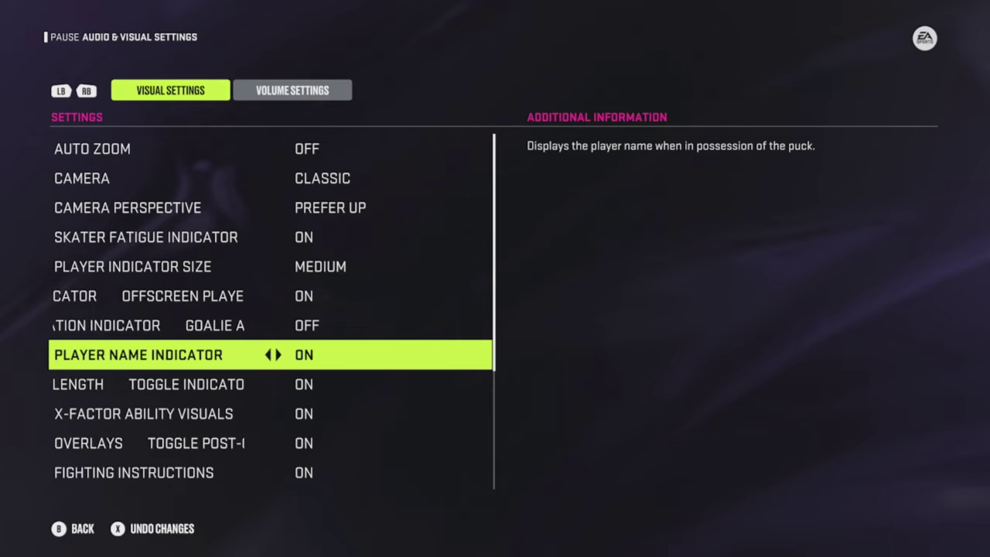
{"action": "key", "text": "Down"}
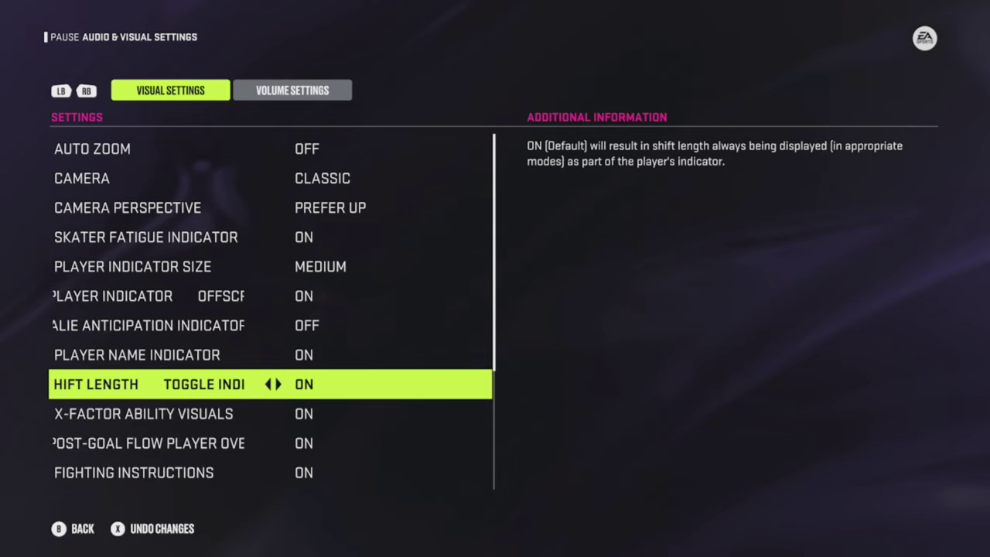
Step: Set Toggle Indicator Shift Length to Off
{"action": "key", "text": "Right"}
{"action": "key", "text": "Down"}
{"action": "key", "text": "Up"}
{"action": "key", "text": "Down"}
{"action": "key", "text": "Up"}
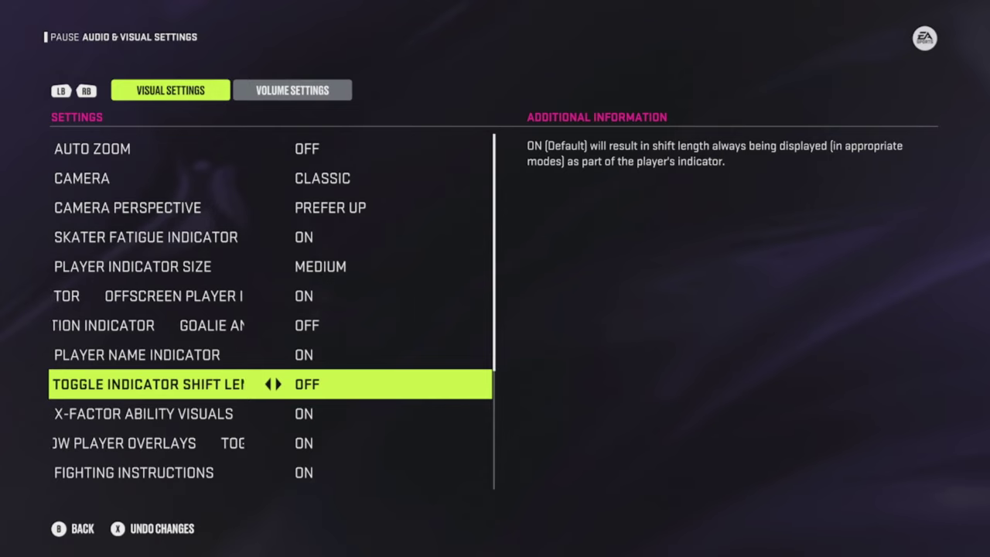
{"action": "key", "text": "Up"}
{"action": "key", "text": "Down"}
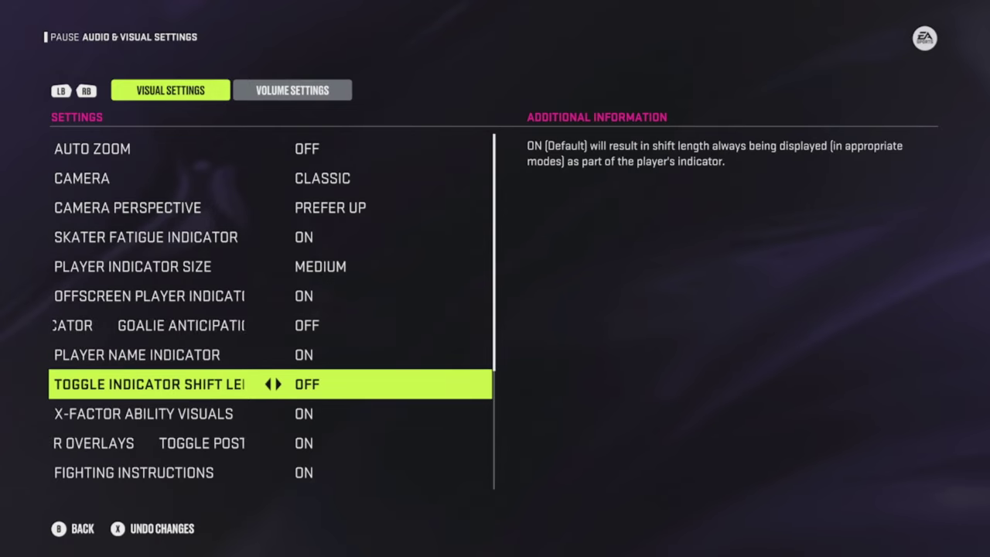
{"action": "key", "text": "Down"}
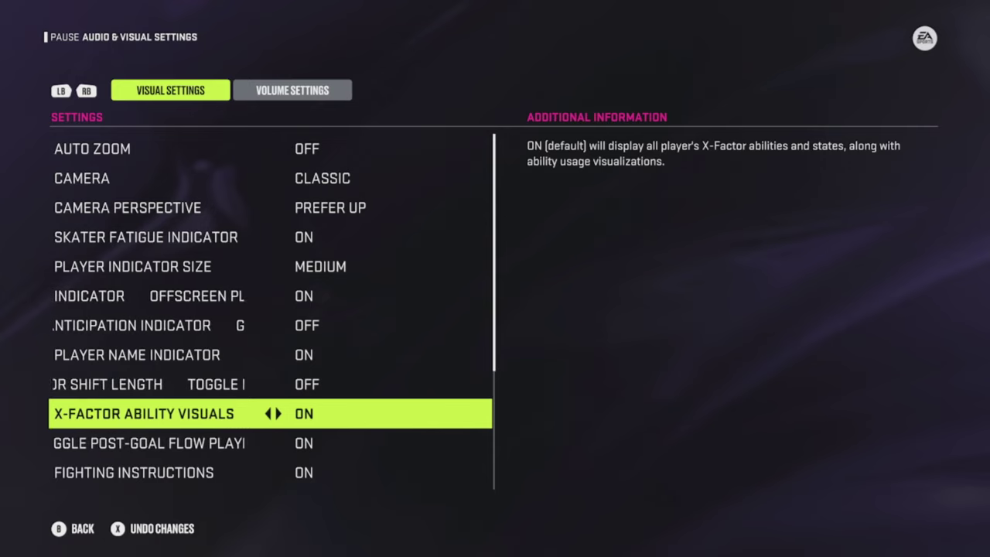
Step: Set X-Factor Ability Visuals to Off
{"action": "key", "text": "Right"}
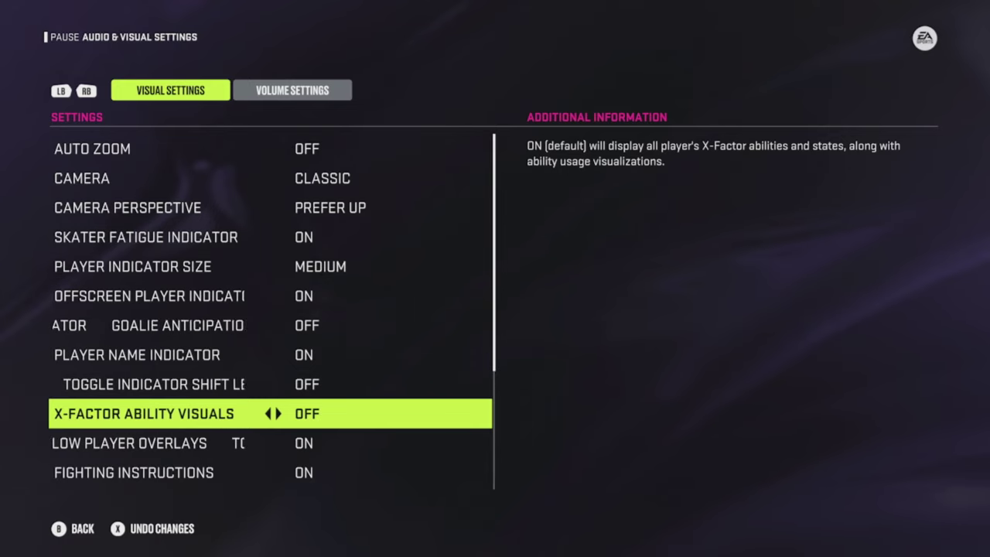
{"action": "key", "text": "Down"}
{"action": "key", "text": "Up"}
{"action": "key", "text": "Down"}
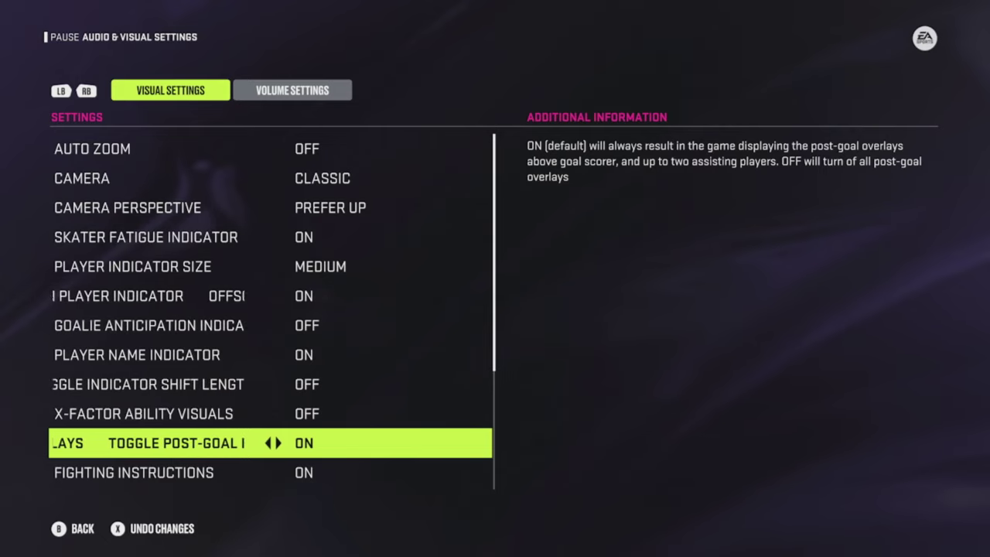
Step: Change the Goalie Camera from Fixed to Classic
{"action": "key", "text": "Down"}
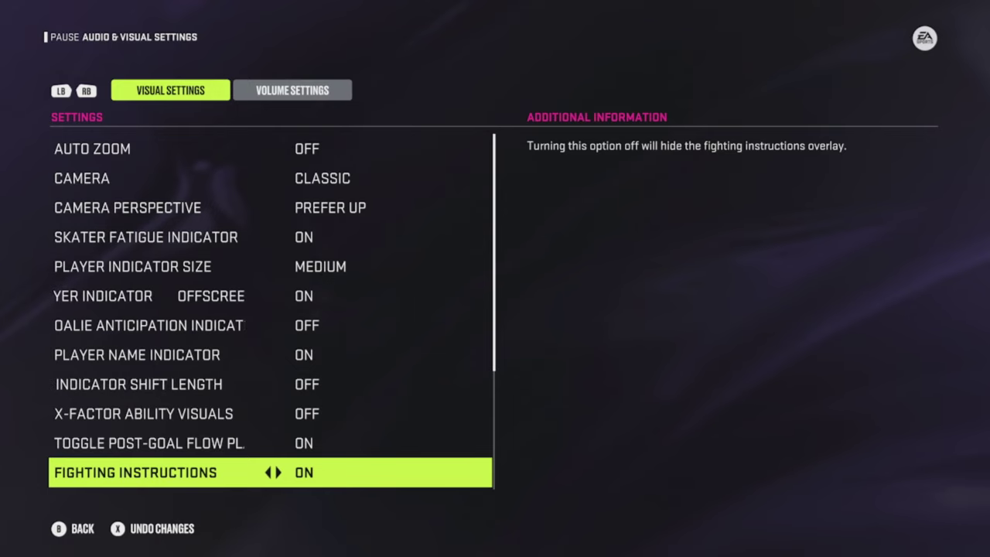
{"action": "key", "text": "Down"}
{"action": "key", "text": "Down"}
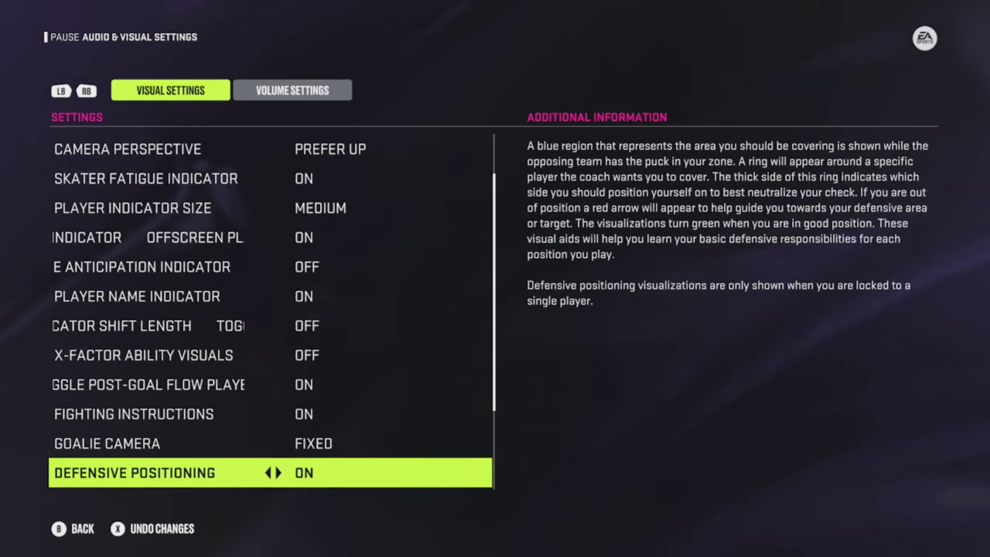
{"action": "key", "text": "Up"}
{"action": "key", "text": "Right"}
{"action": "key", "text": "Right"}
{"action": "key", "text": "Right"}
{"action": "key", "text": "Left"}
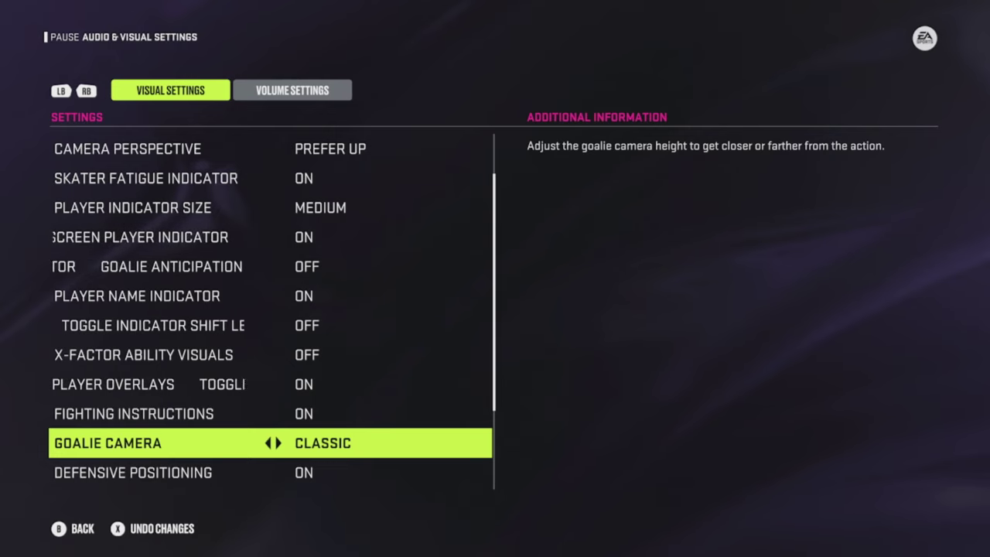
Step: Set Defensive Positioning to Off, leaving Puck Highlight at Medium
{"action": "key", "text": "Down"}
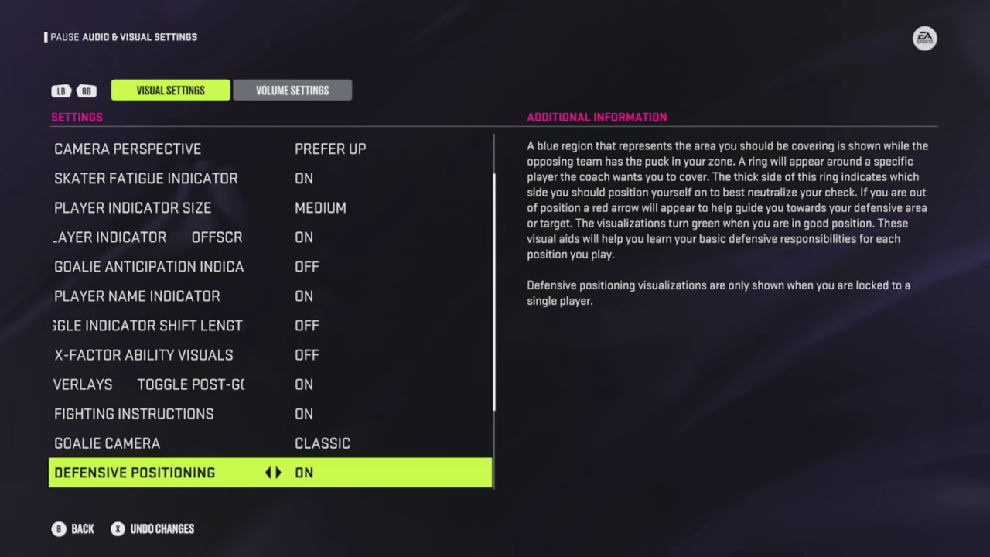
{"action": "key", "text": "Right"}
{"action": "key", "text": "Down"}
{"action": "key", "text": "Up"}
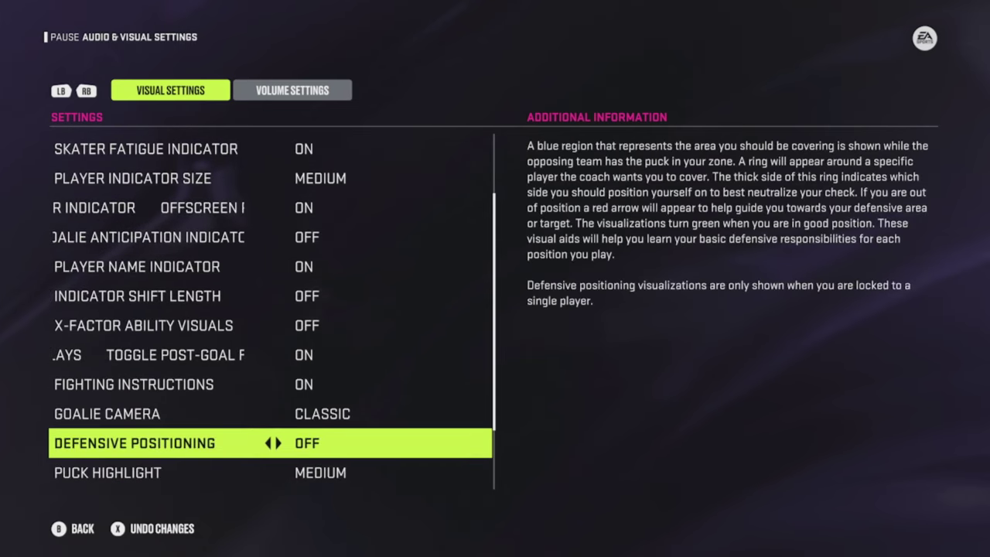
{"action": "key", "text": "Down"}
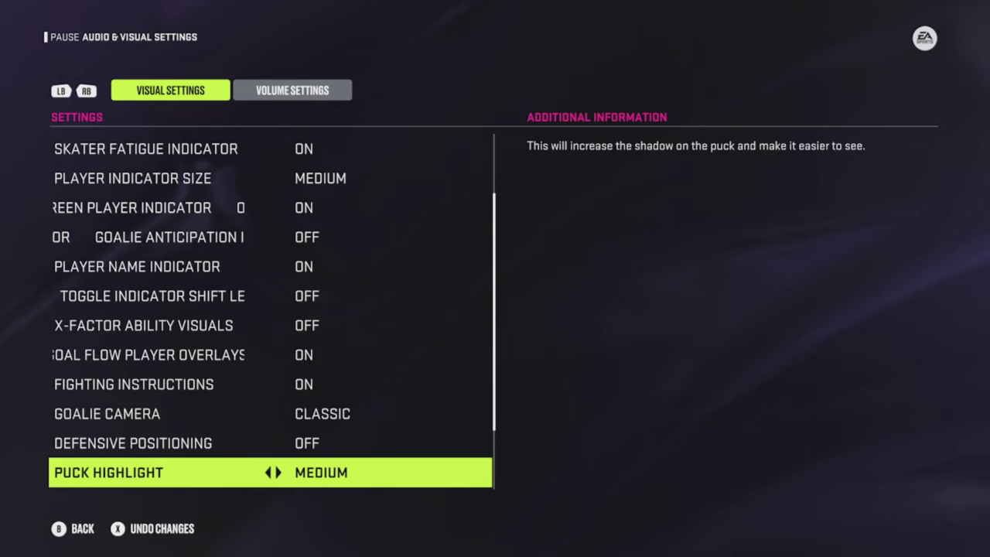
{"action": "key", "text": "Up"}
{"action": "key", "text": "Down"}
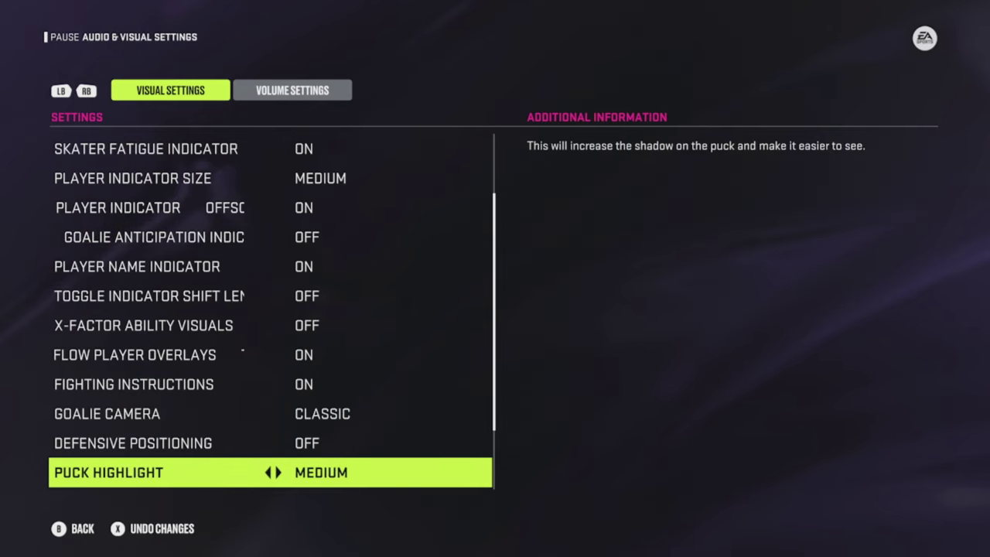
{"action": "key", "text": "Down"}
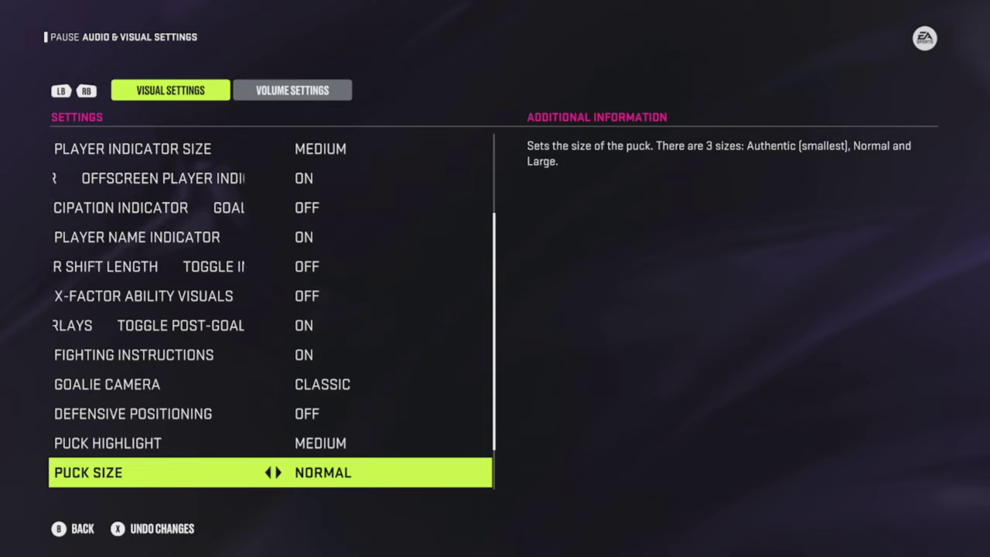
{"action": "key", "text": "Up"}
{"action": "key", "text": "Right"}
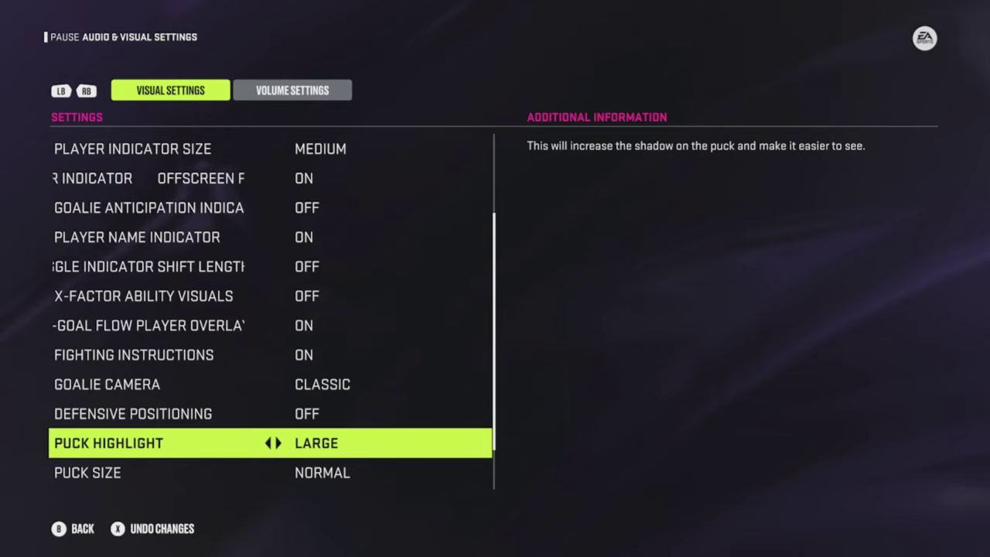
{"action": "key", "text": "Left"}
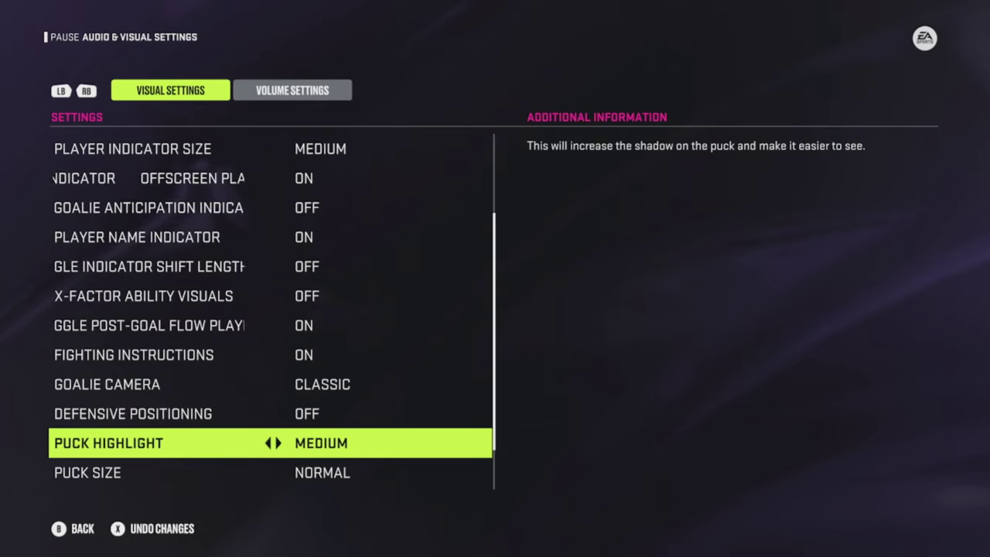
{"action": "key", "text": "Down"}
{"action": "key", "text": "Down"}
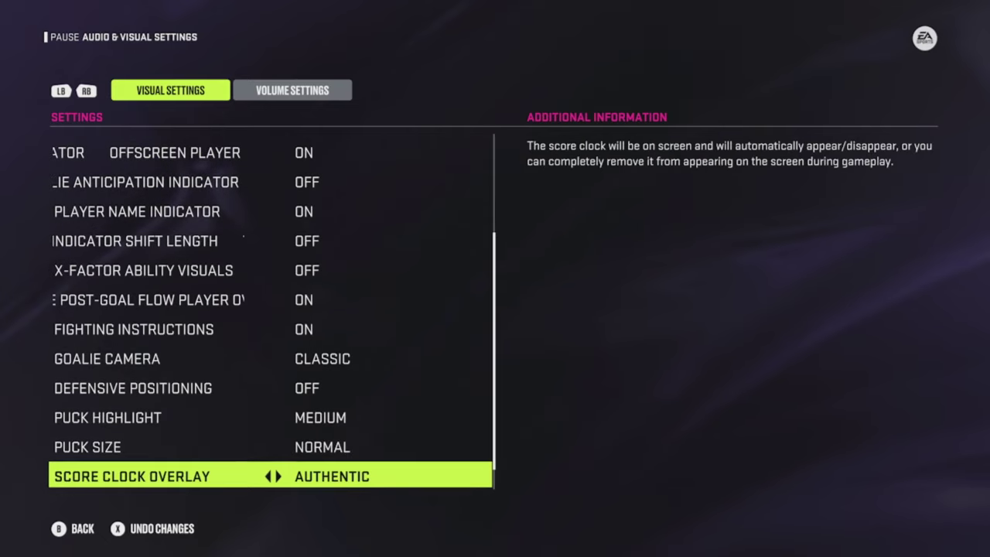
{"action": "key", "text": "Down"}
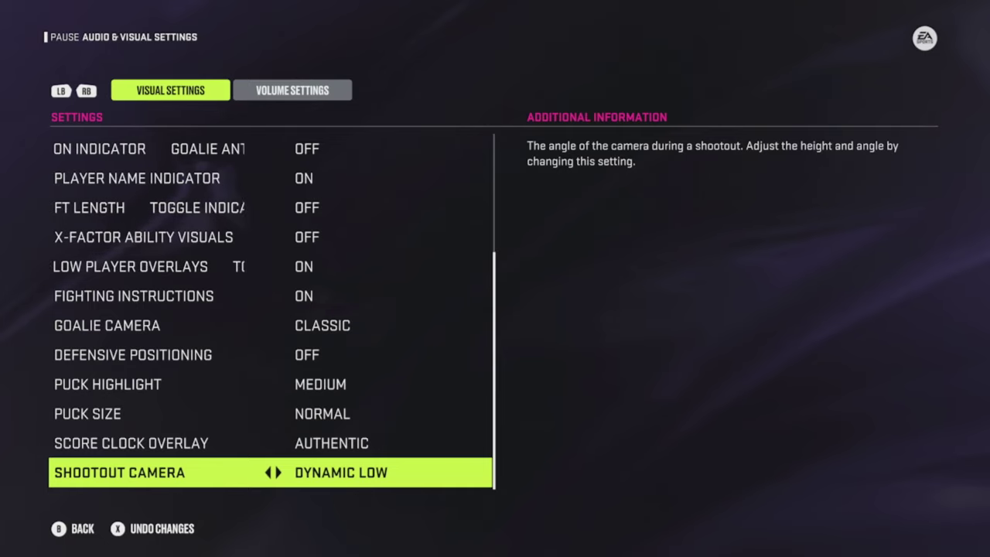
{"action": "key", "text": "Down"}
{"action": "key", "text": "Up"}
{"action": "key", "text": "Right"}
{"action": "key", "text": "Left"}
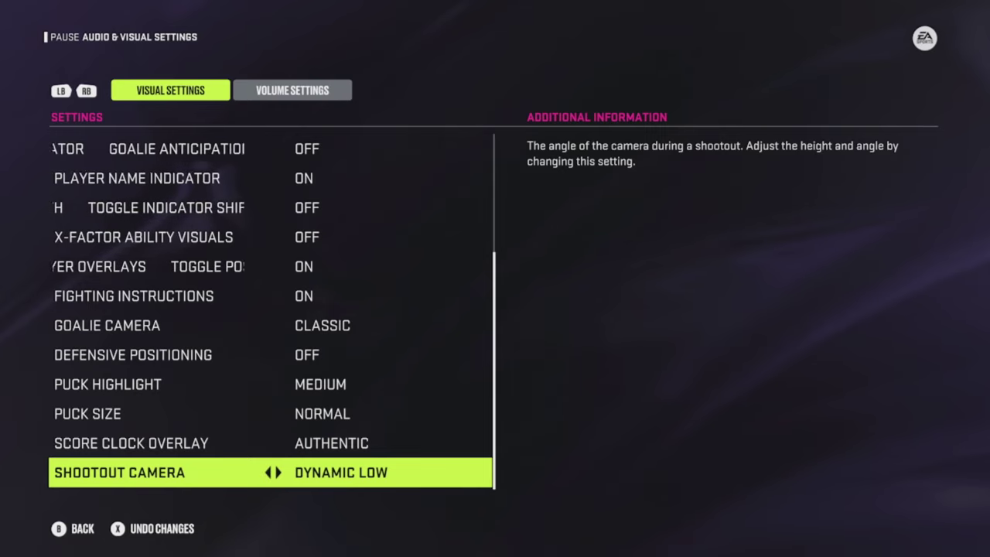